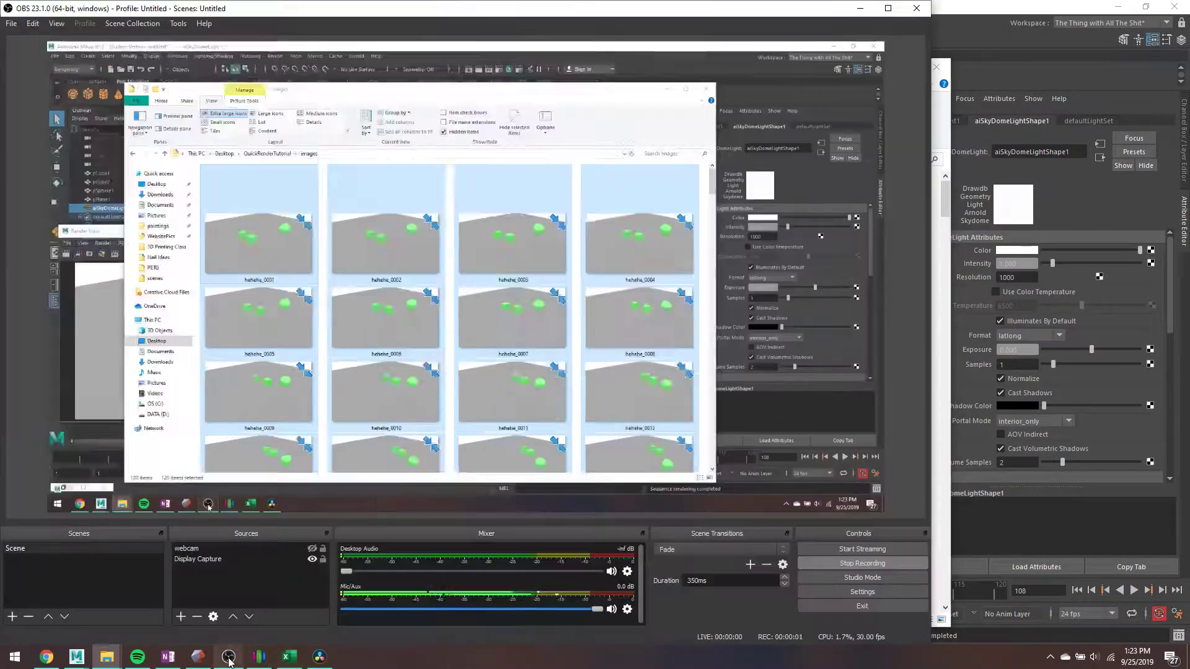
left_click(229, 659)
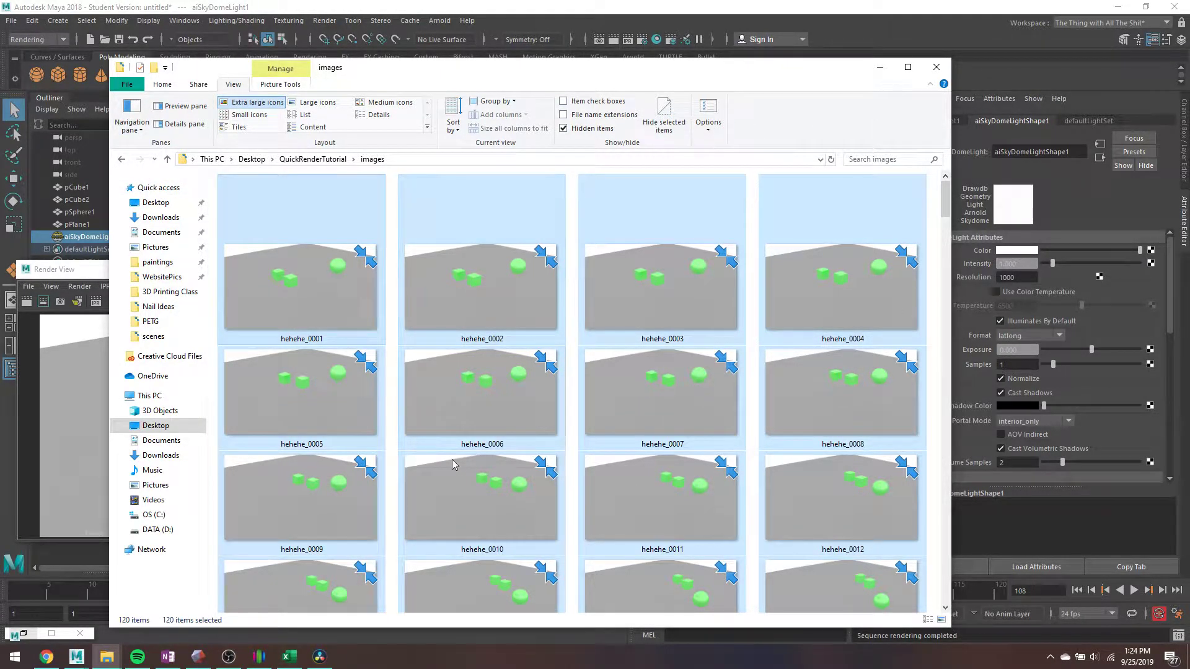
Browse the 120 hehehe PNG frames in the images folder, then switch to DaVinci Resolve 14
left_click(740, 301)
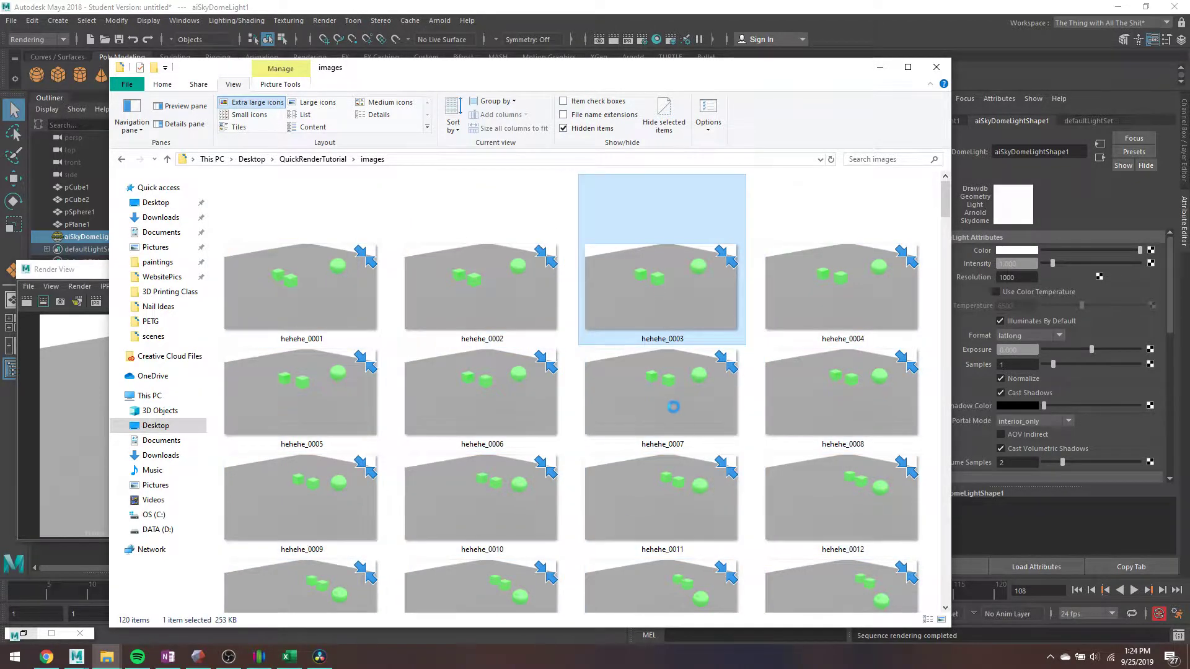
scroll(671, 404, "down", 5)
scroll(670, 404, "down", 10)
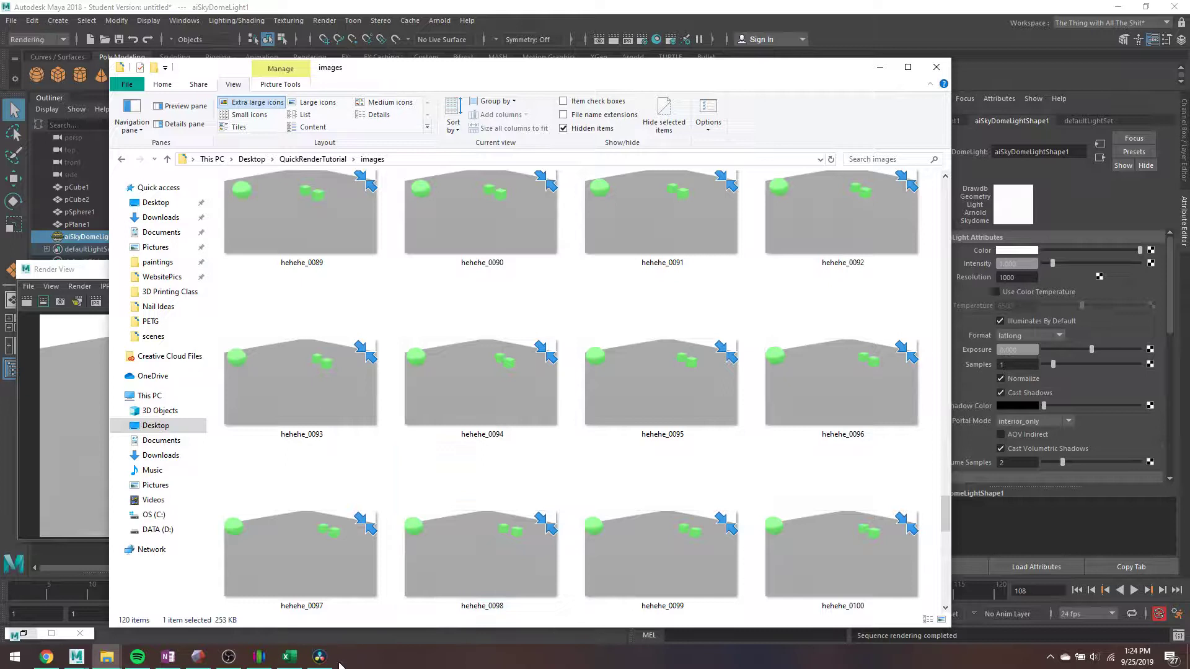
left_click(320, 659)
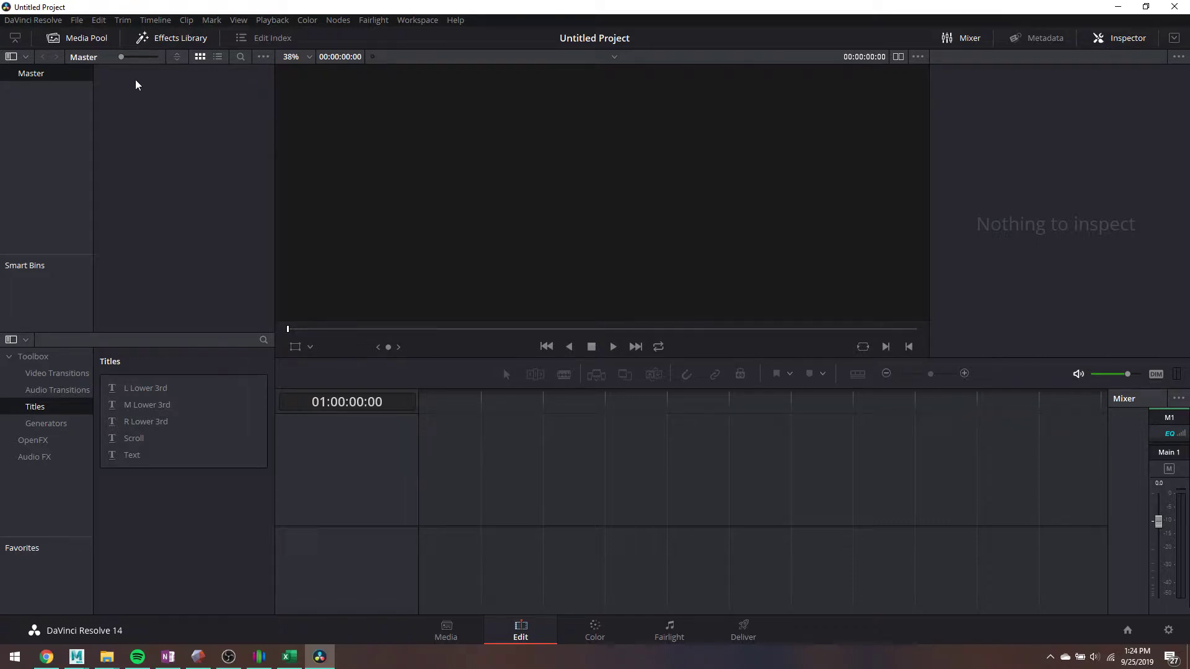
Start File > Import Media and navigate to Desktop > QuickRenderTutorial > images
left_click(77, 21)
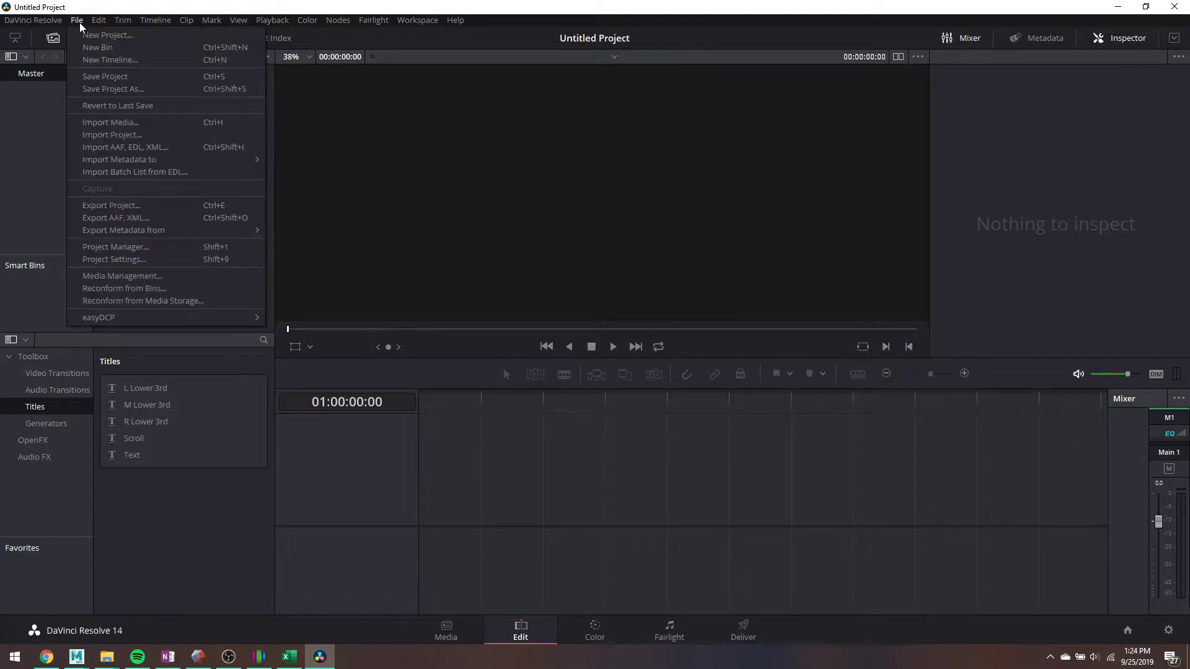
left_click(156, 123)
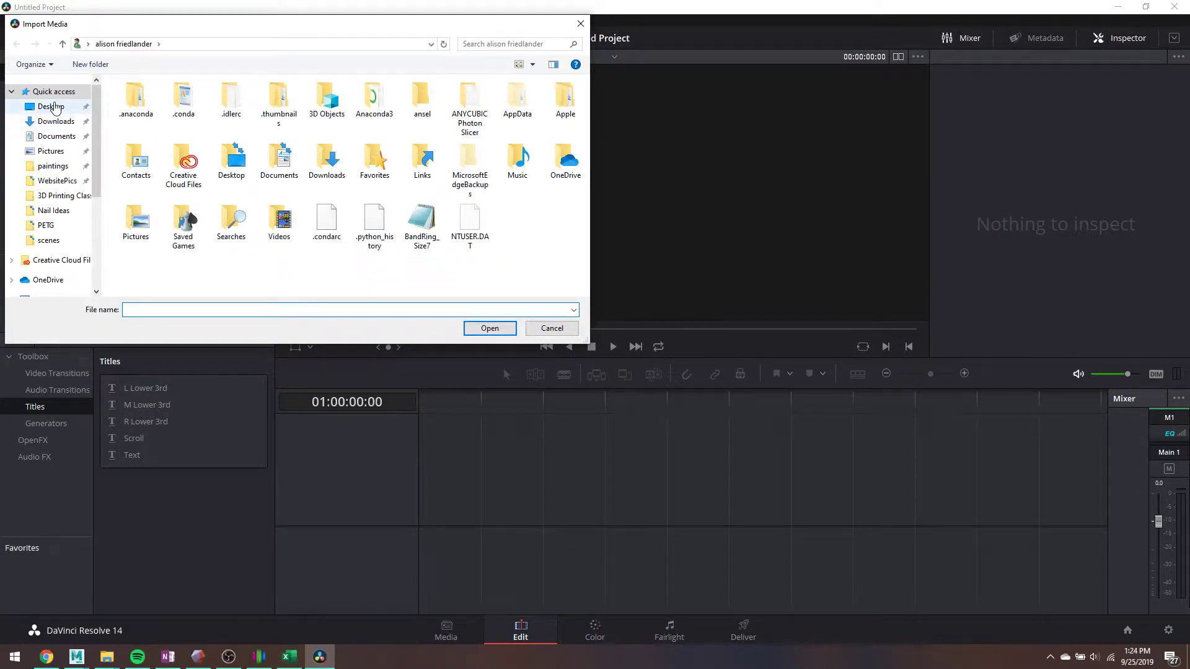
left_click(50, 107)
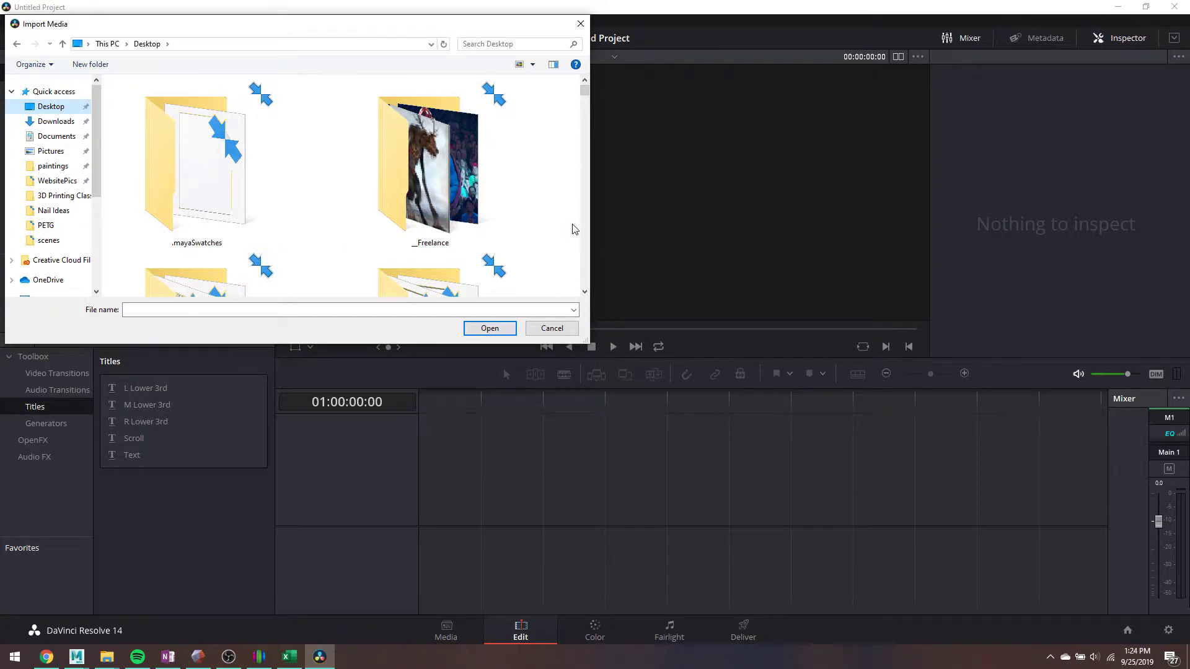
left_click_drag(587, 342, 1136, 642)
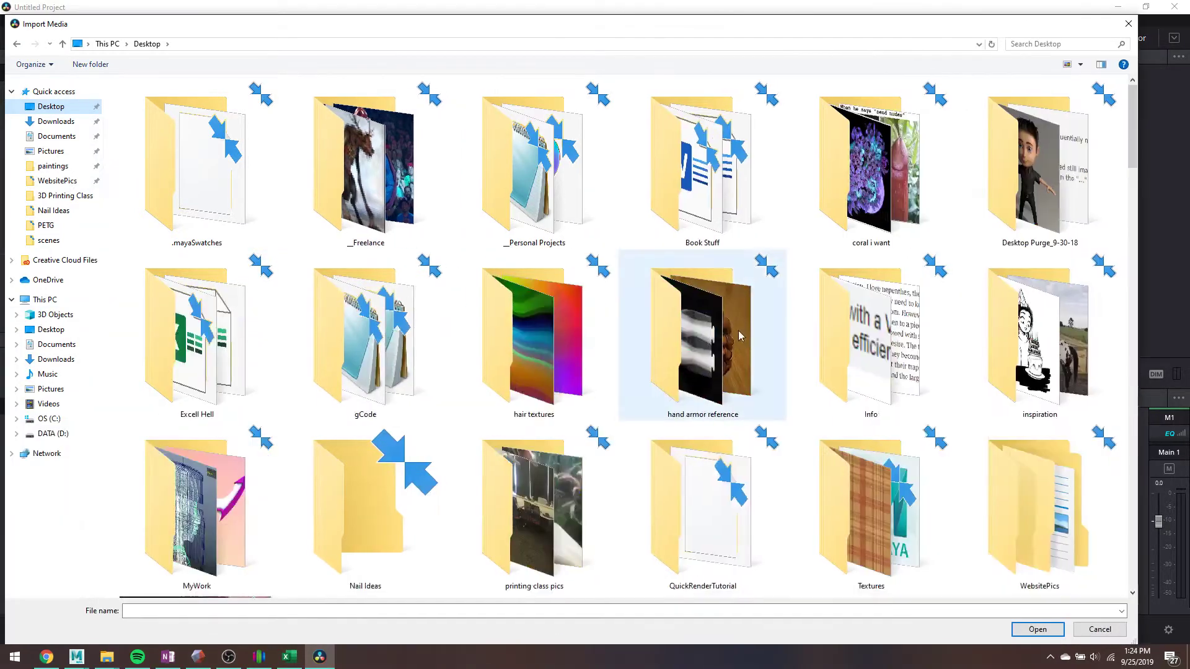
scroll(750, 335, "down", 4)
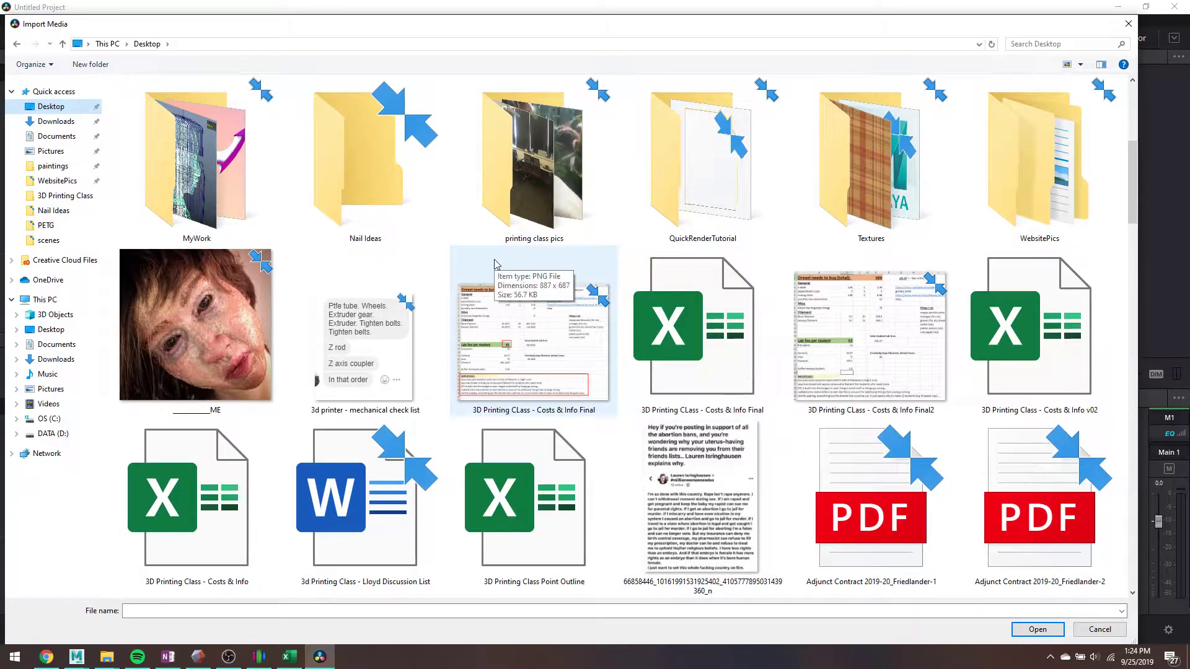
double_click(620, 155)
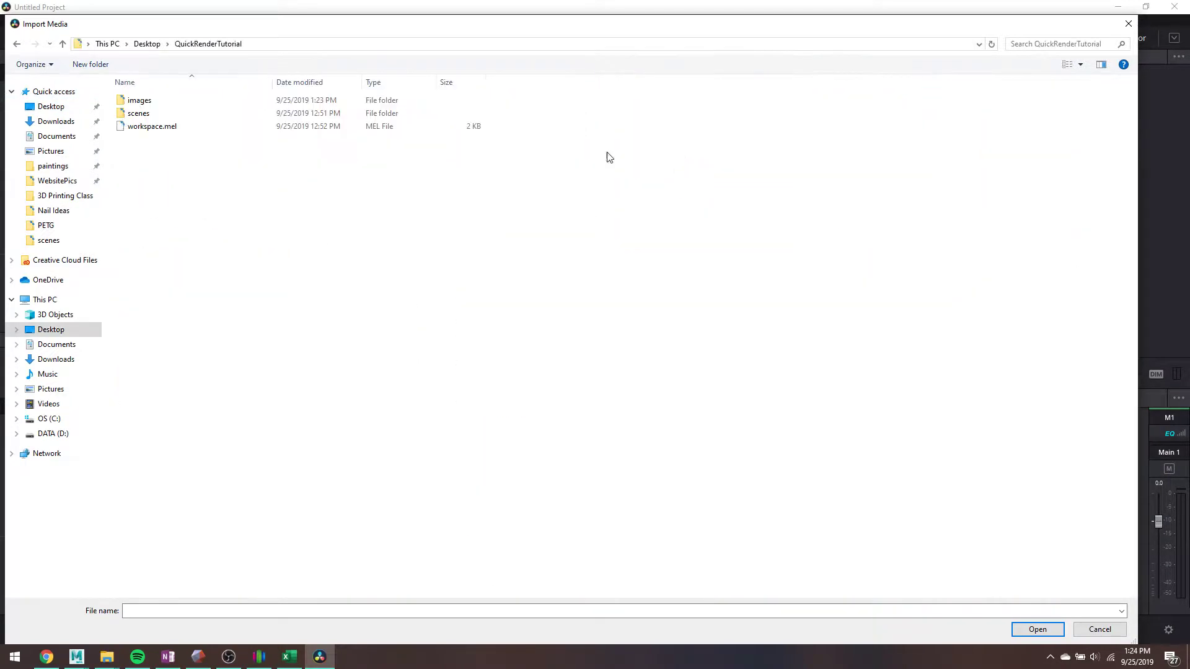
left_click(159, 102)
double_click(159, 102)
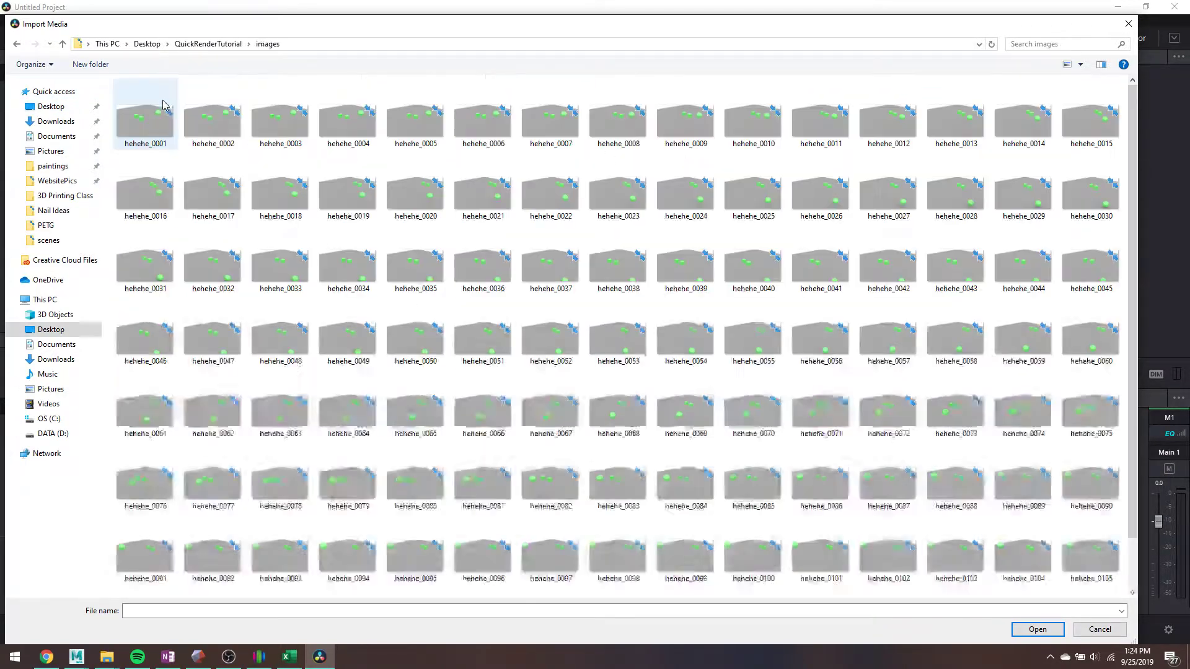
Select all the hehehe frames from hehehe_0001 and import them into the Media Pool
left_click(165, 107)
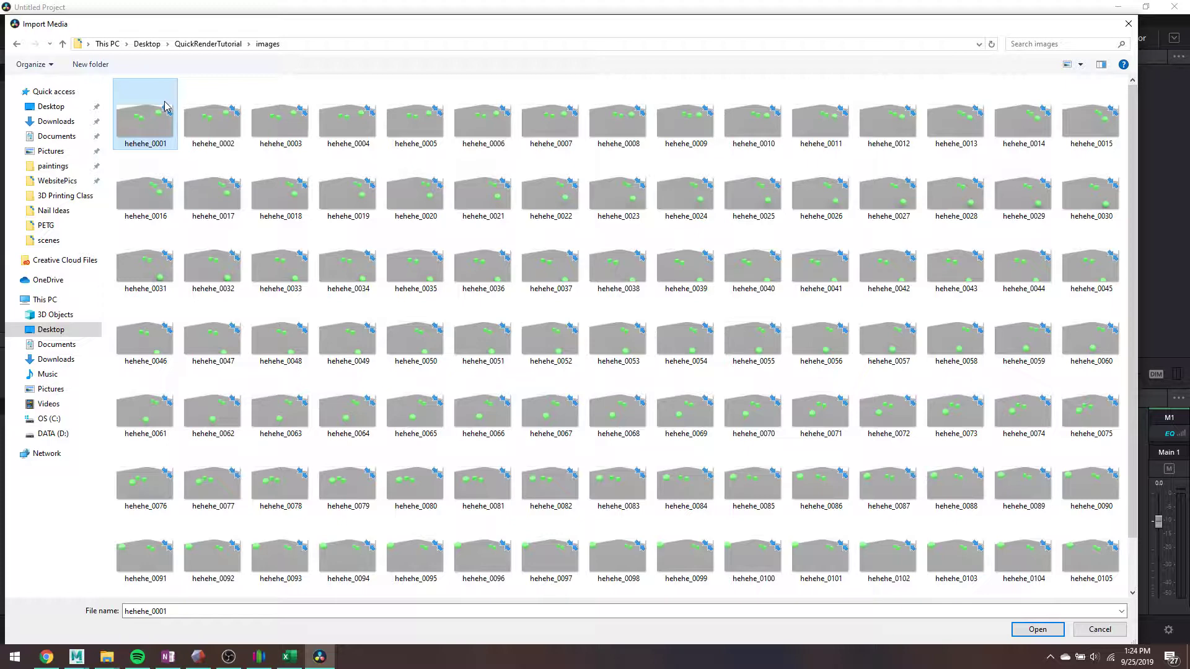
key("ctrl+a")
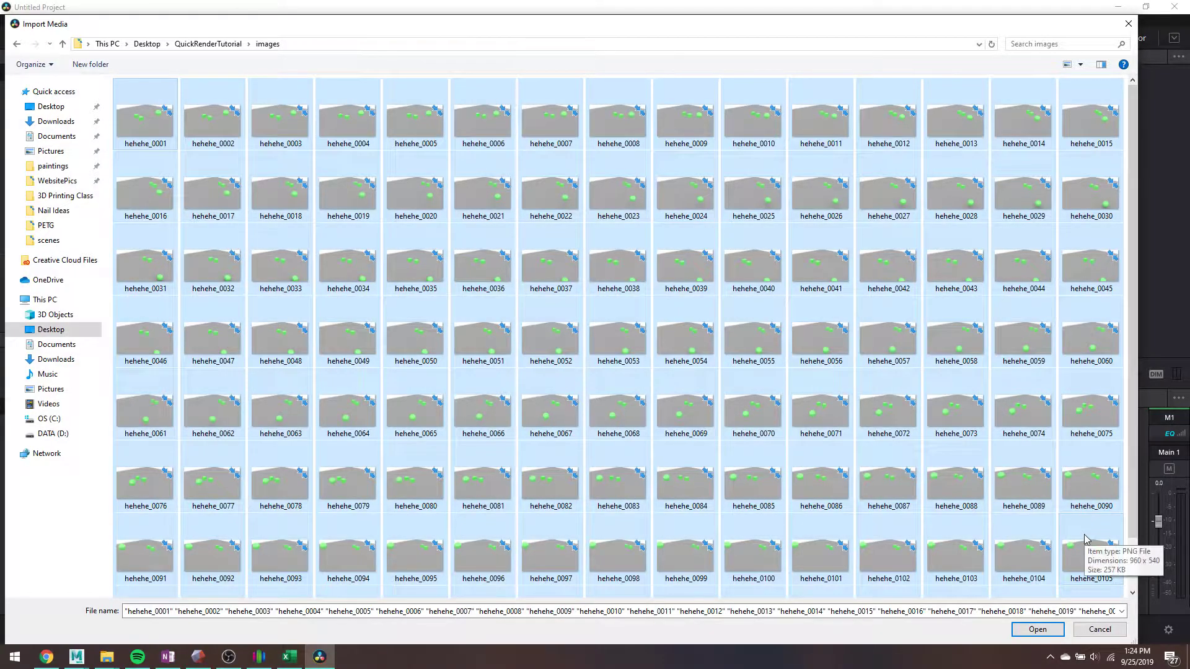
scroll(1069, 532, "down", 1)
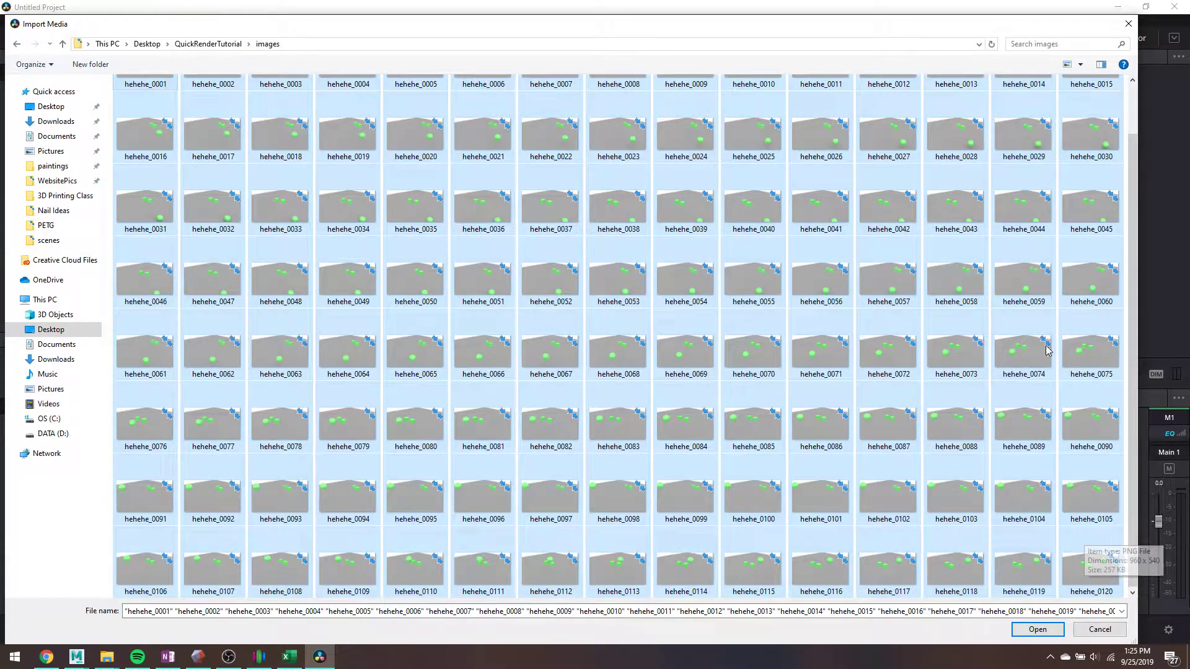
left_click(1045, 631)
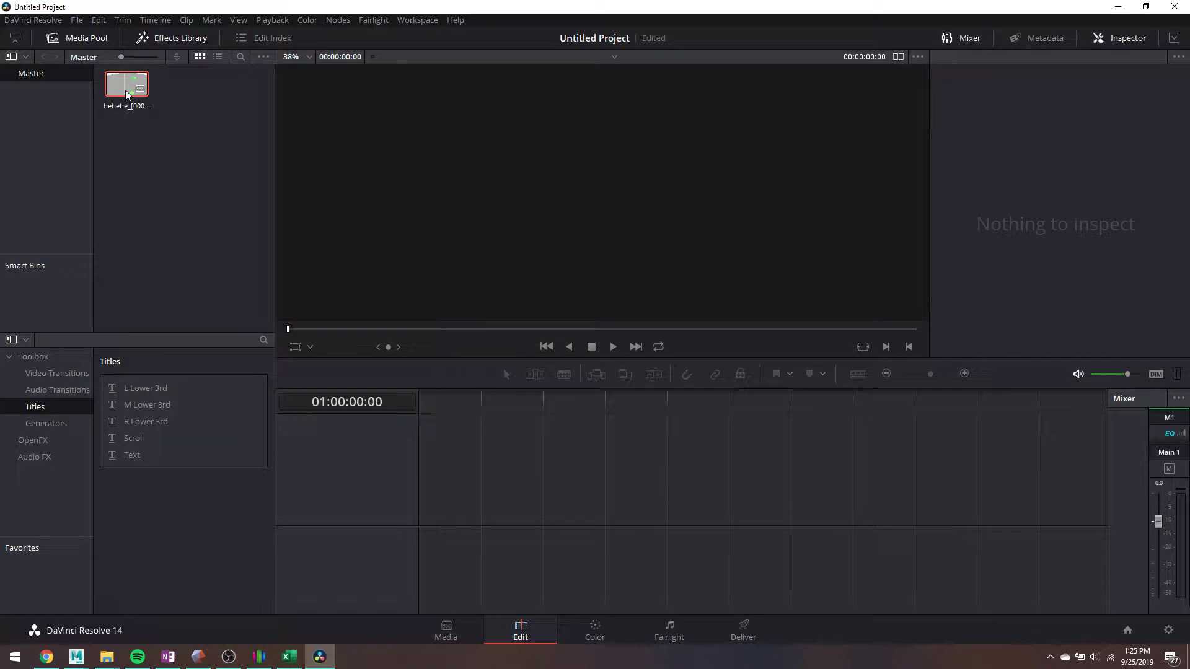
Drag the hehehe_[0001-0120] clip into the empty timeline to create Timeline 1, then play it
left_click_drag(124, 85, 415, 493)
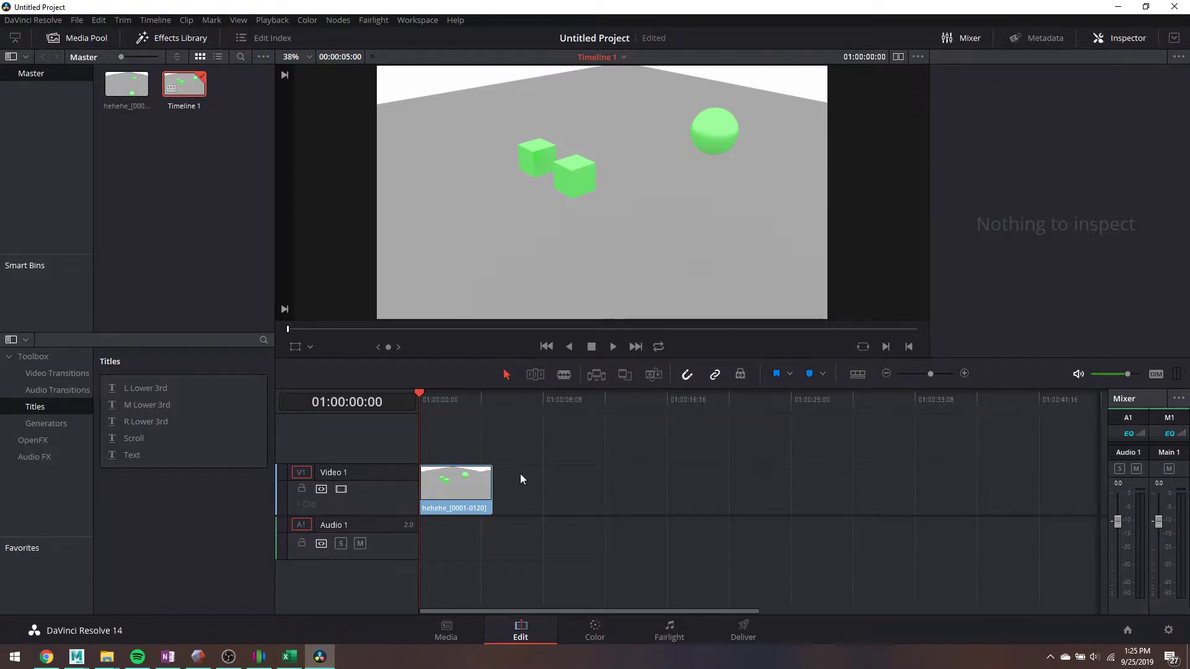
left_click(611, 349)
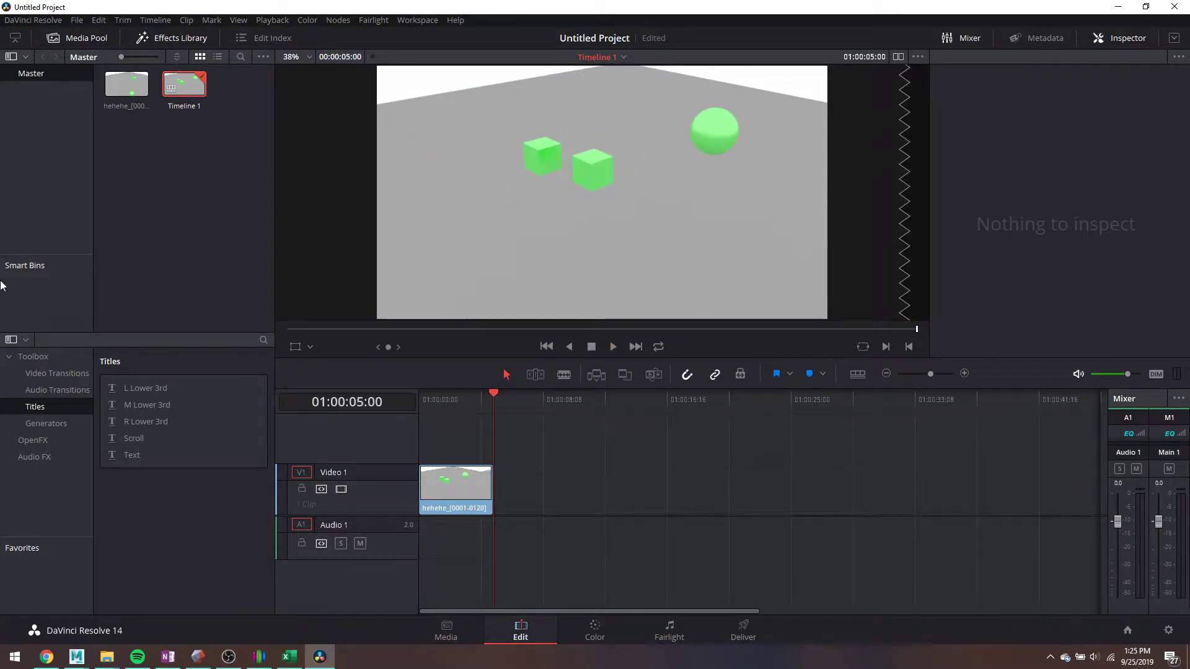
left_click(79, 22)
left_click(205, 123)
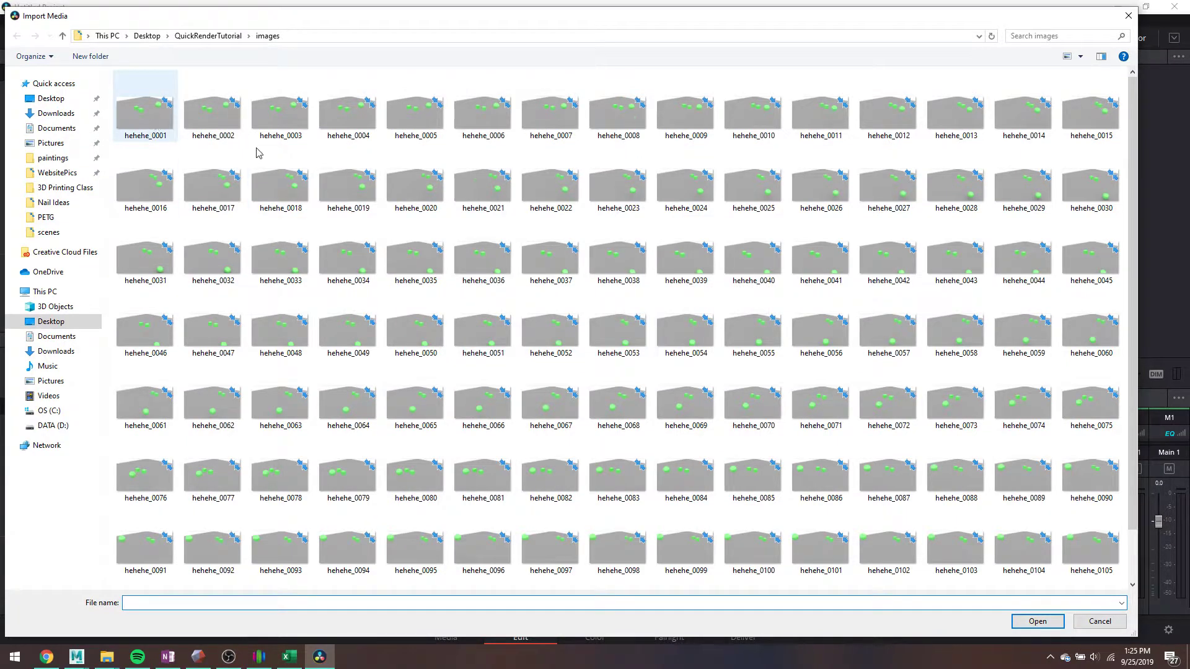
scroll(372, 205, "down", 1)
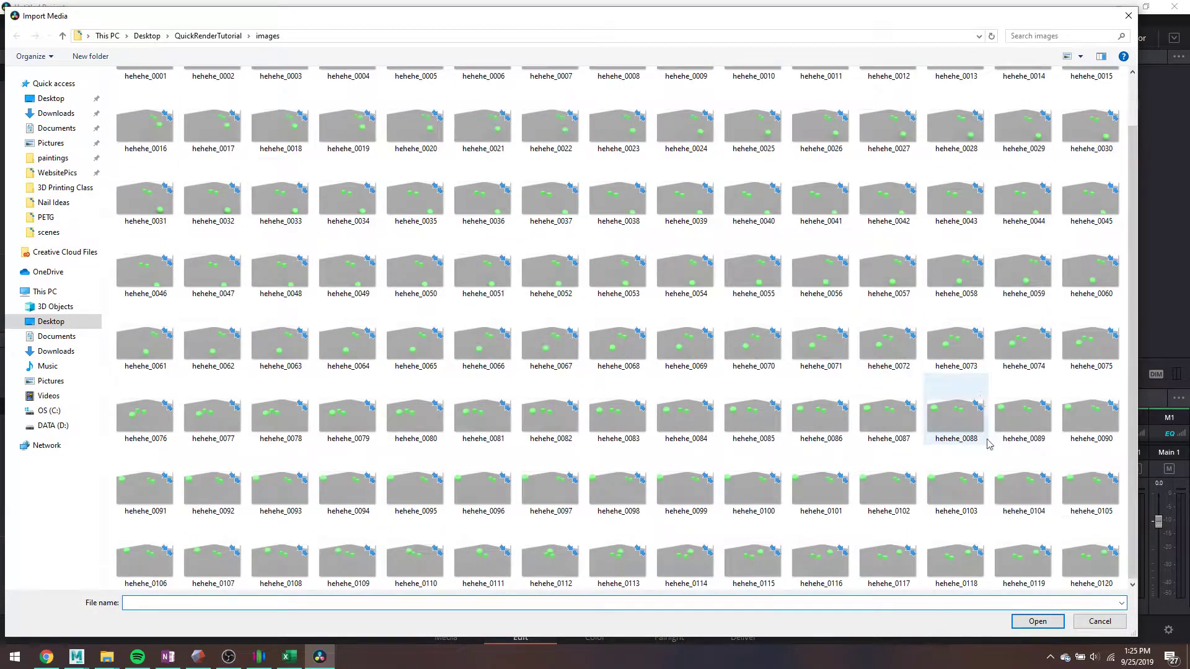
left_click(1079, 543)
left_click(1037, 621)
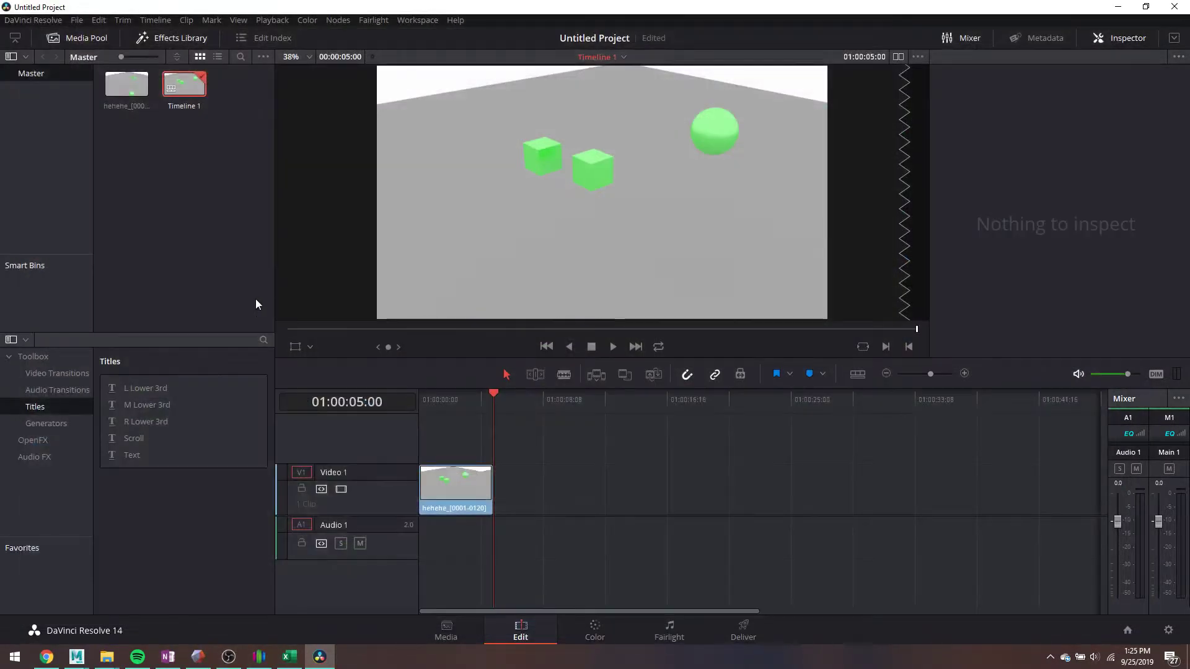
On the Deliver page, set the render output location to the OS (C:\) drive
left_click(755, 628)
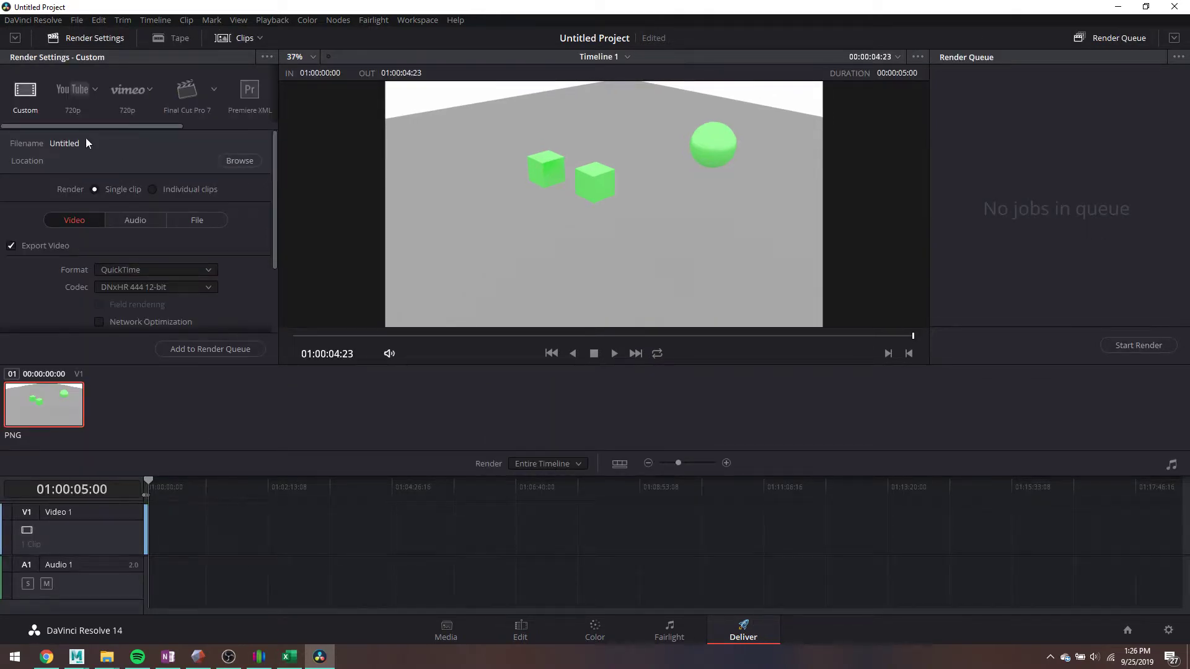
left_click(224, 161)
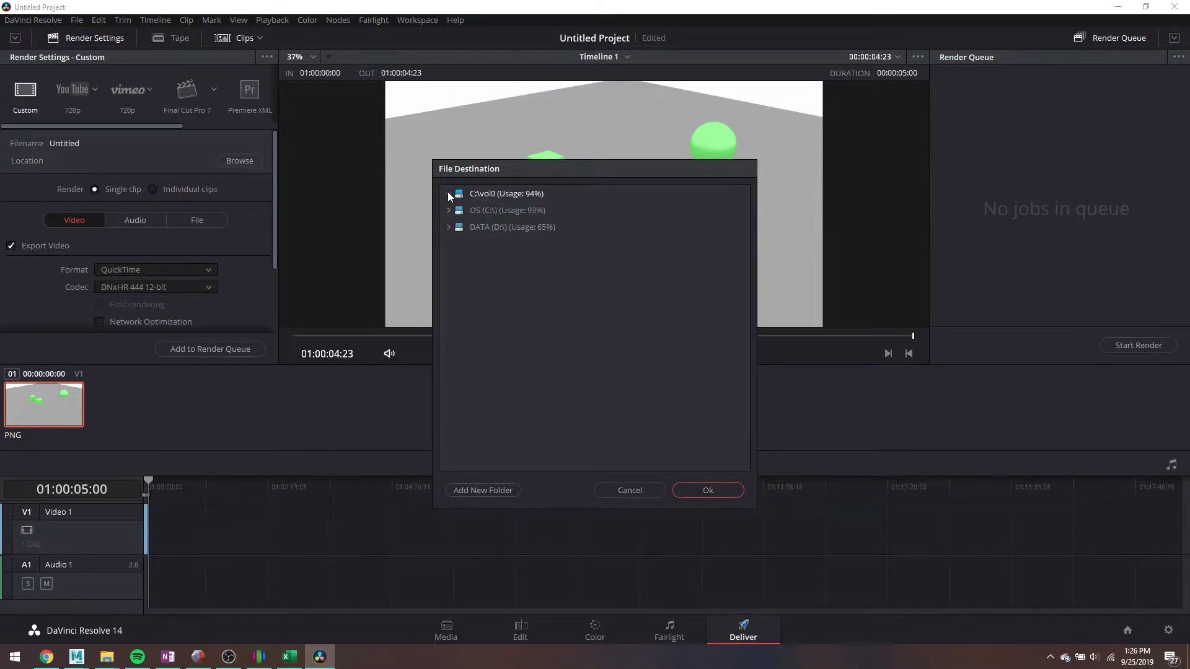
left_click(497, 212)
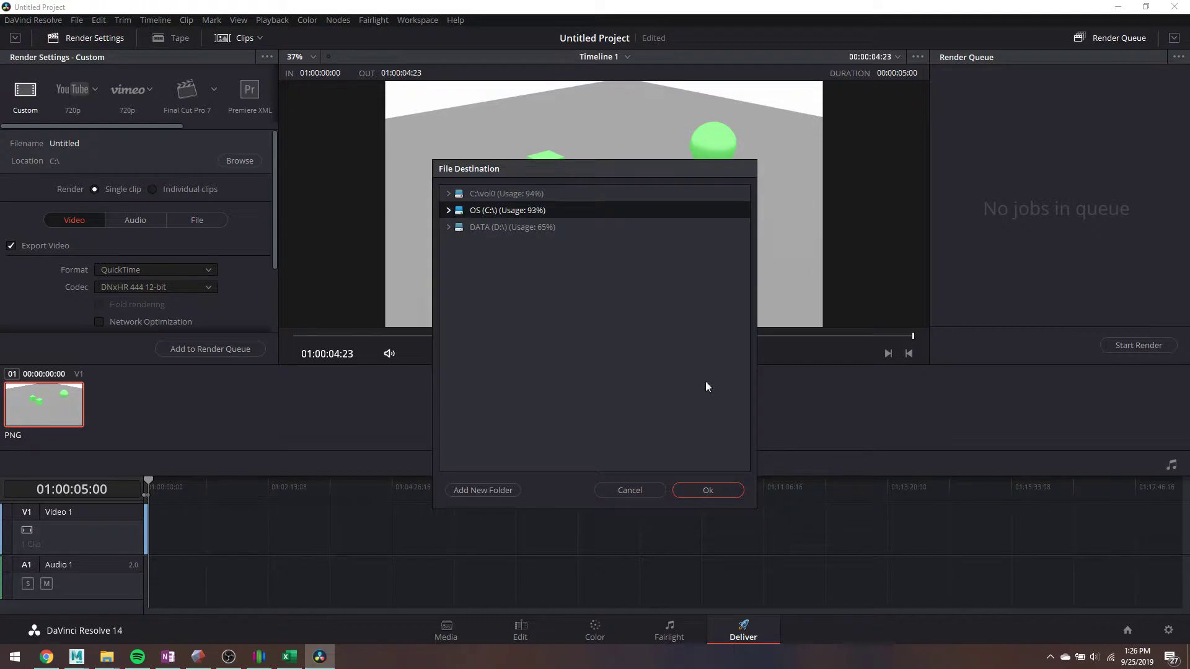
left_click(714, 492)
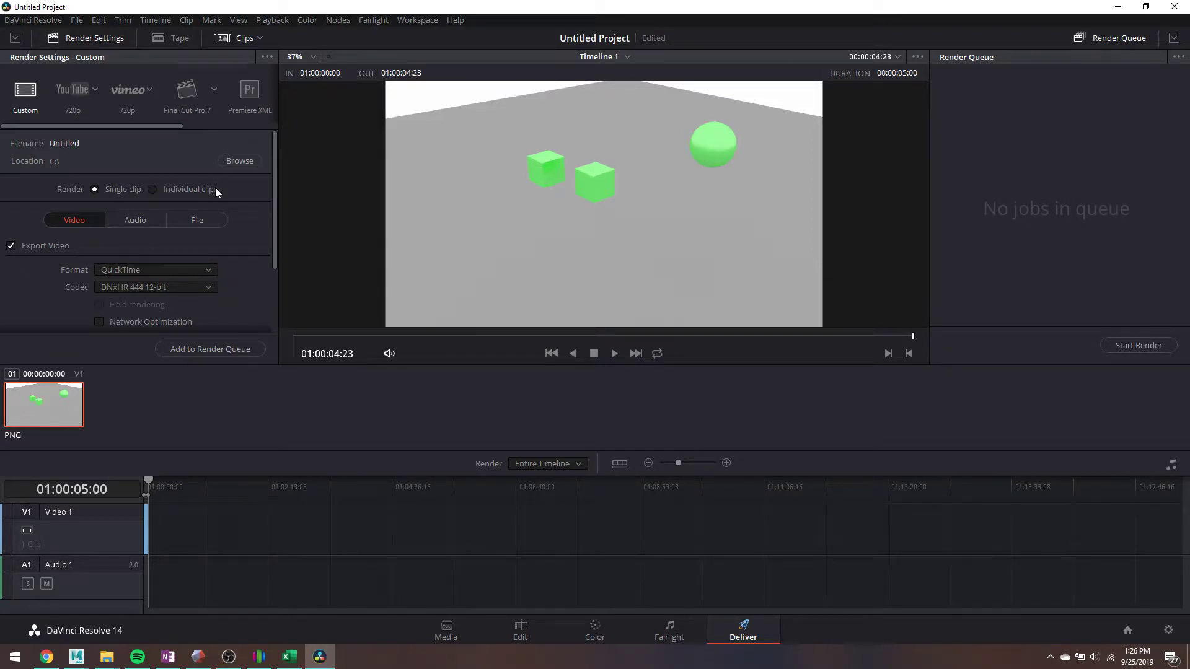
Set the codec to H.264, keep 1920 x 1080 HD, and add Timeline 1 to the render queue
left_click(176, 287)
scroll(210, 333, "down", 2)
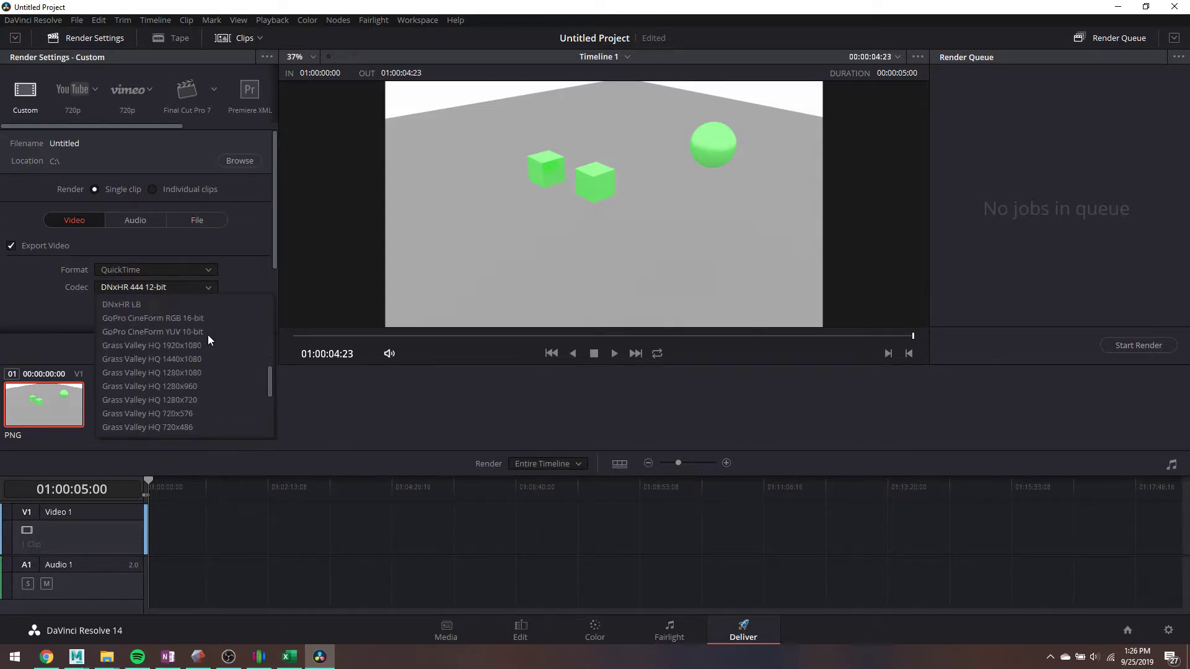
scroll(207, 335, "down", 3)
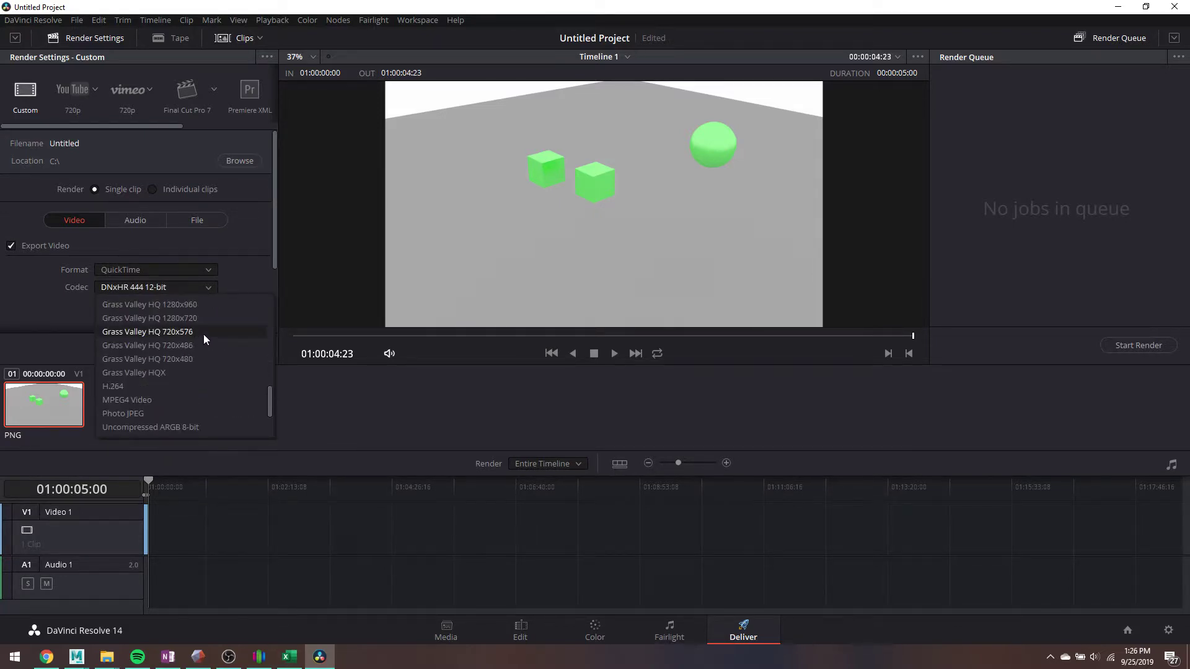
left_click(107, 387)
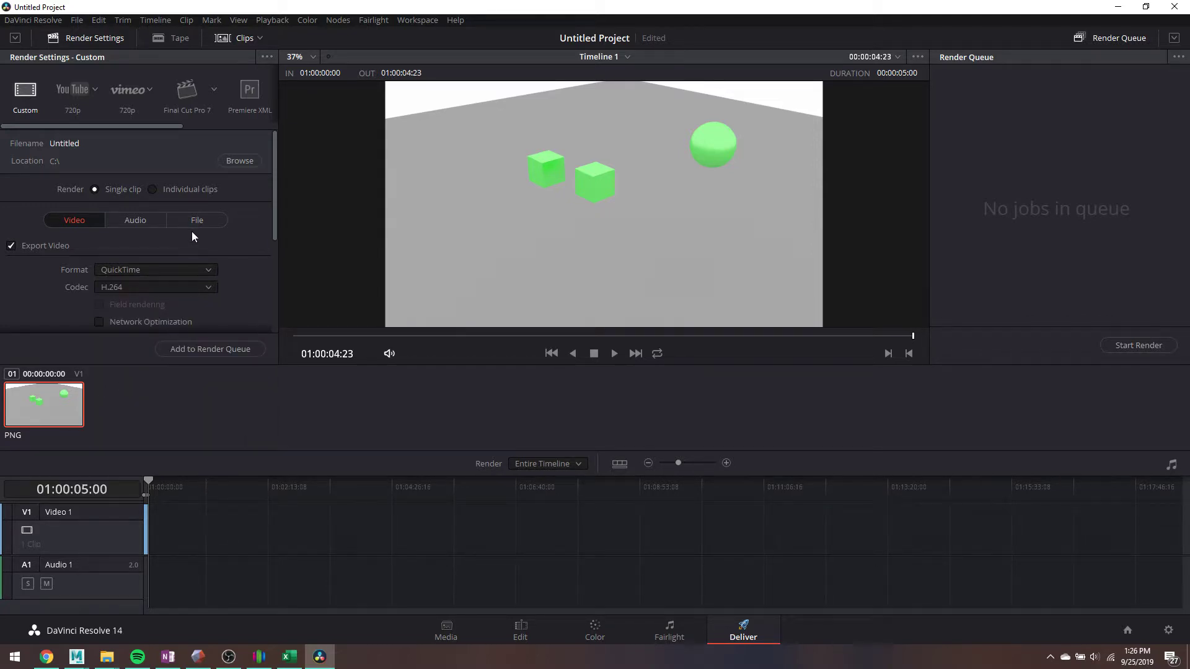
scroll(191, 235, "down", 3)
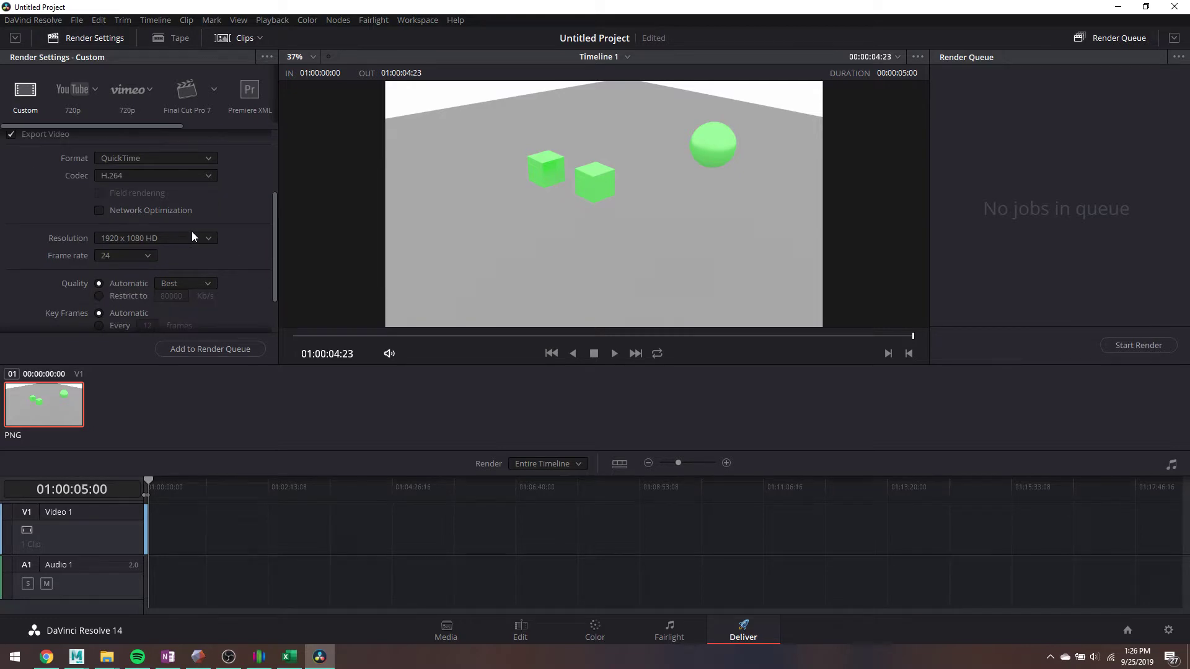
left_click(197, 239)
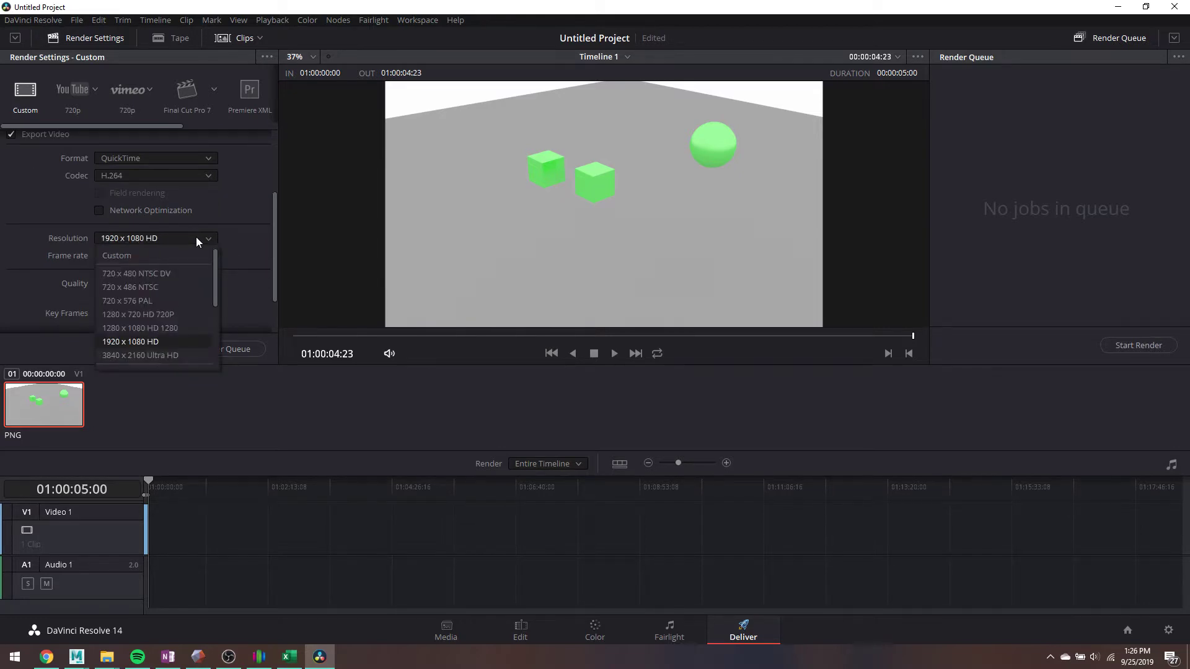
left_click(242, 232)
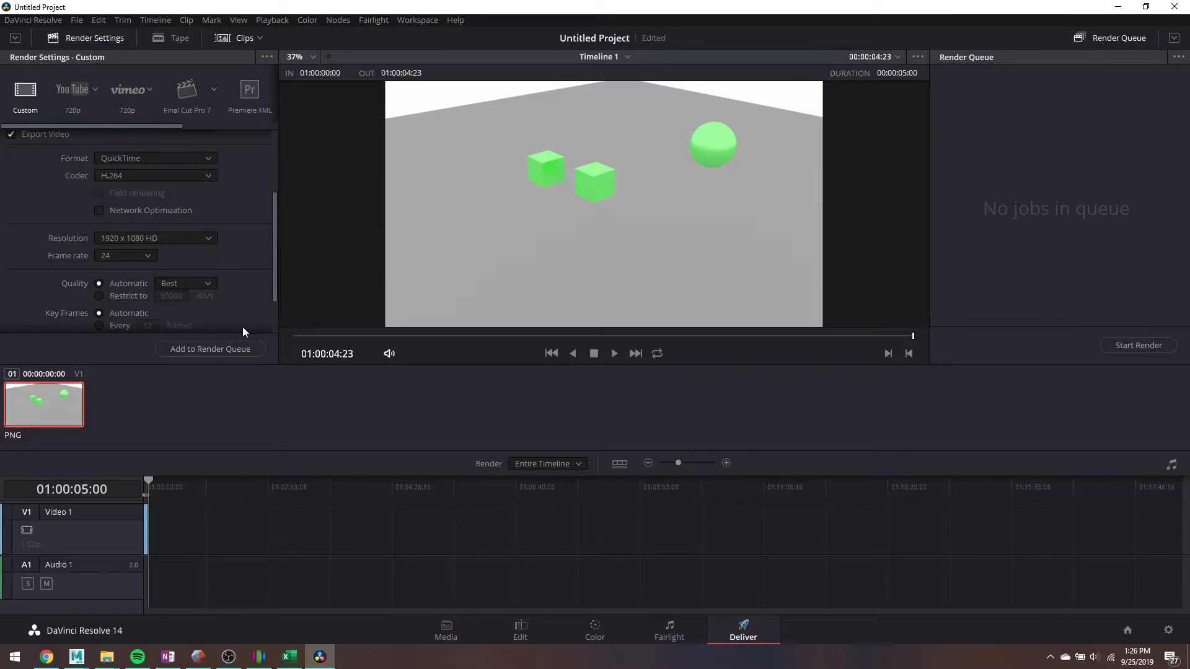
left_click(239, 348)
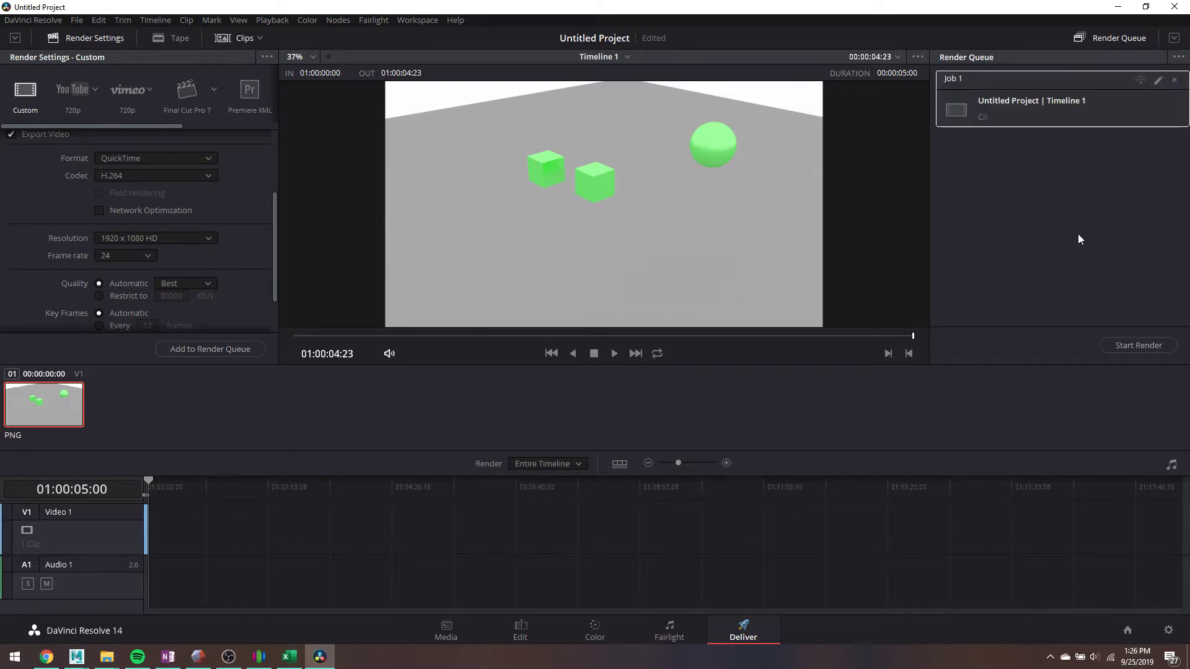
Start rendering Job 1 and dismiss the render failure message
left_click(1143, 347)
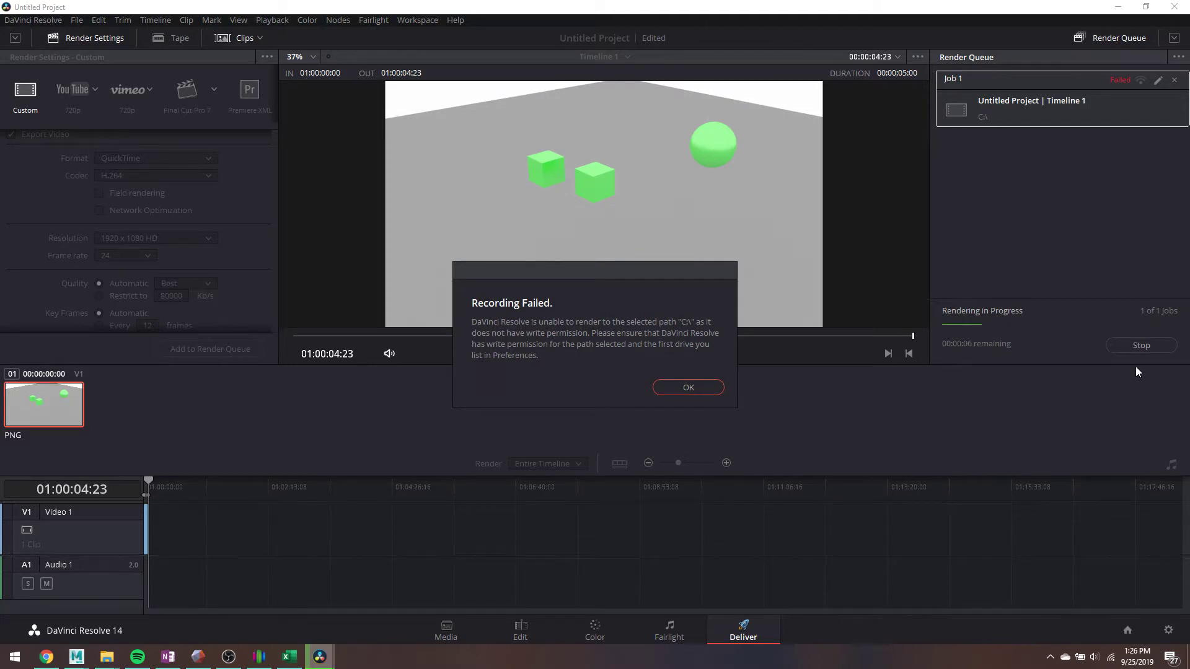
left_click(718, 389)
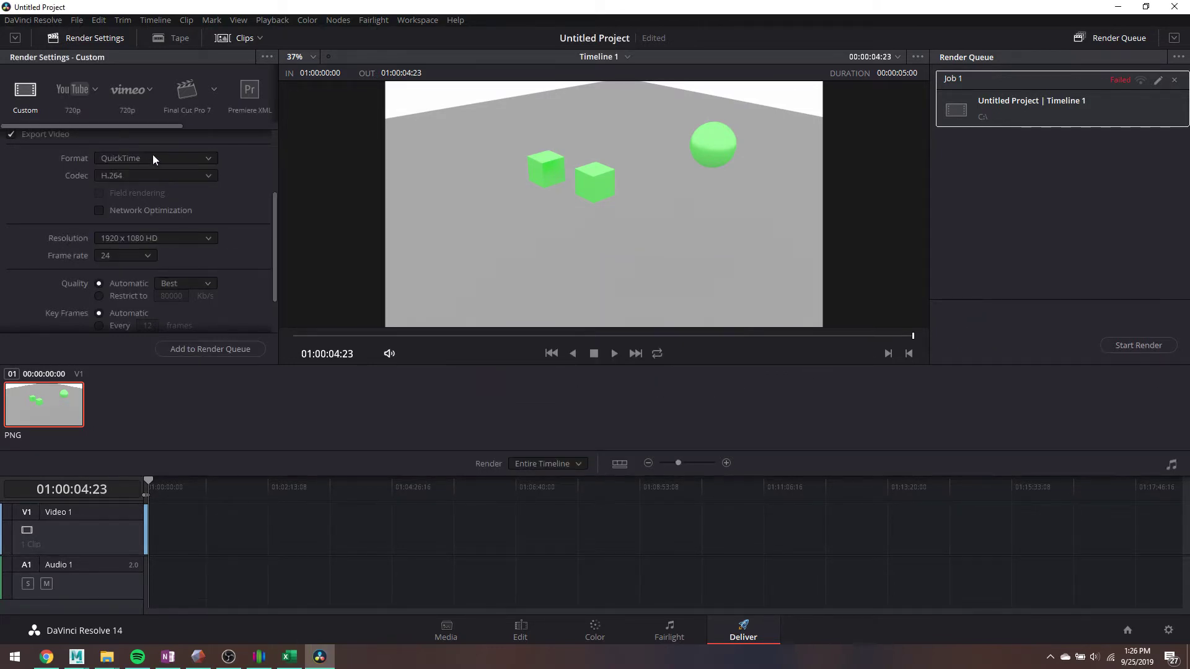
scroll(210, 197, "up", 3)
Change the output location to DATA (D:\), queue it as Job 2, and render it
left_click(239, 161)
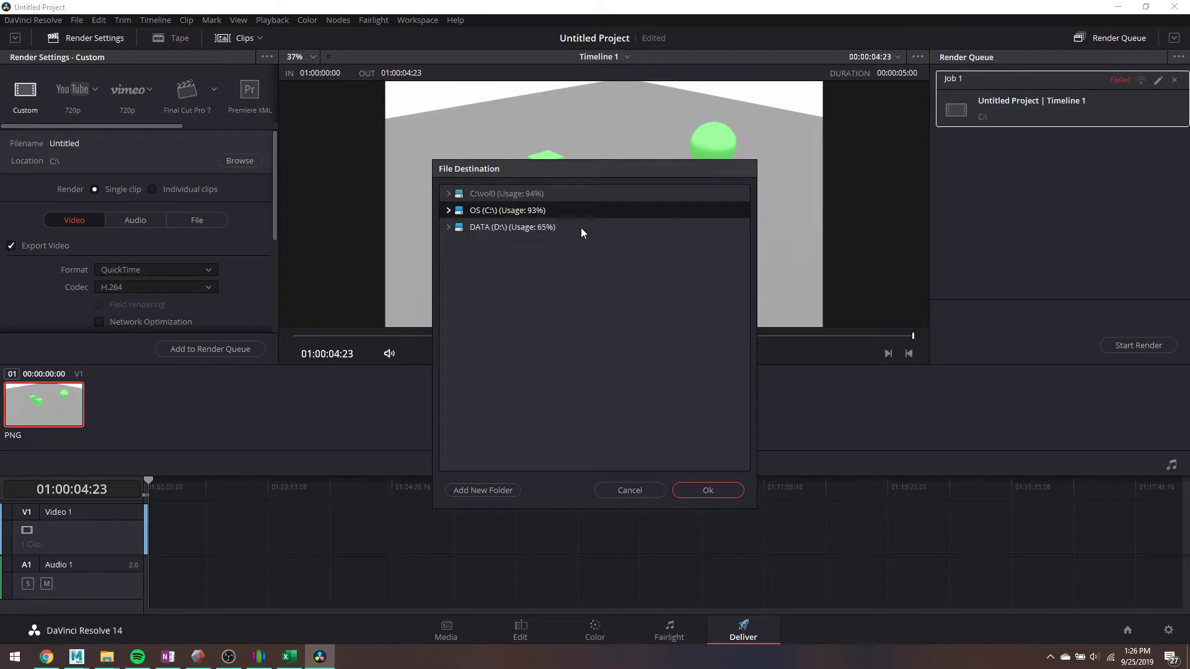
left_click(469, 227)
left_click(713, 490)
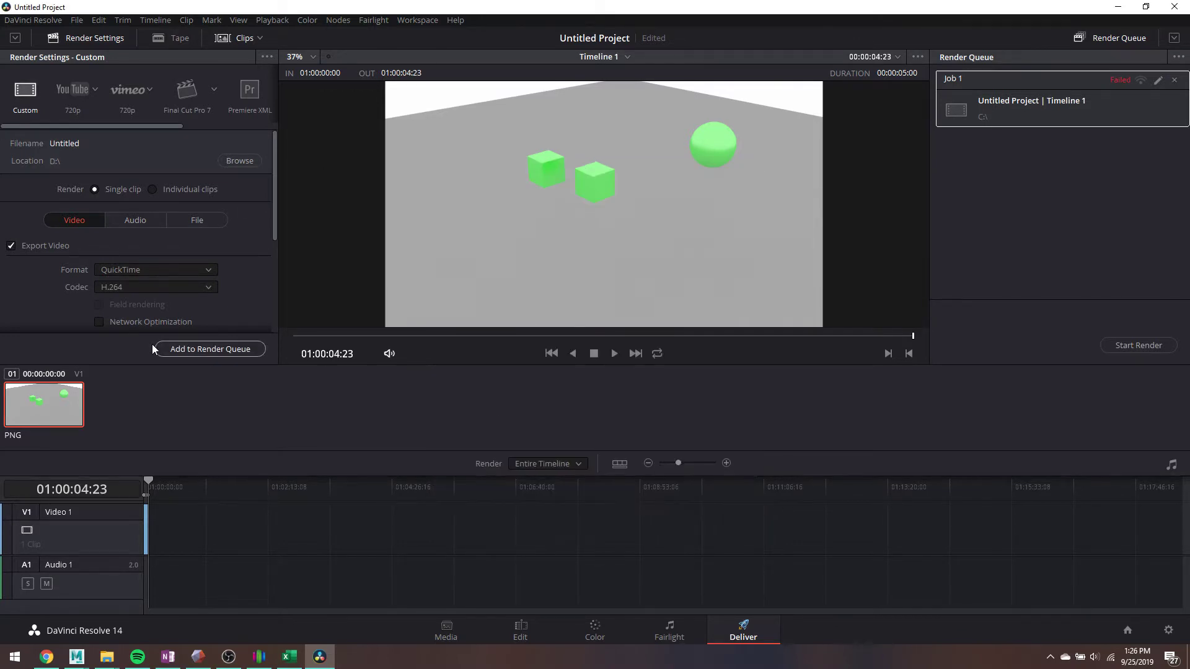
left_click(191, 349)
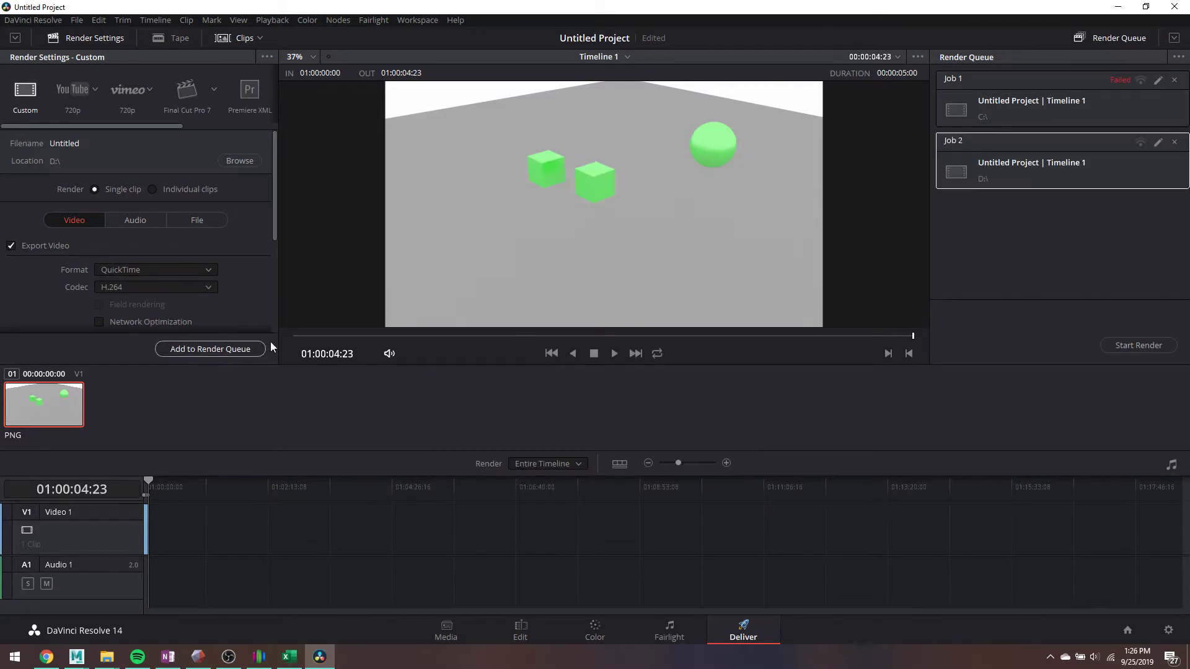
left_click(1116, 345)
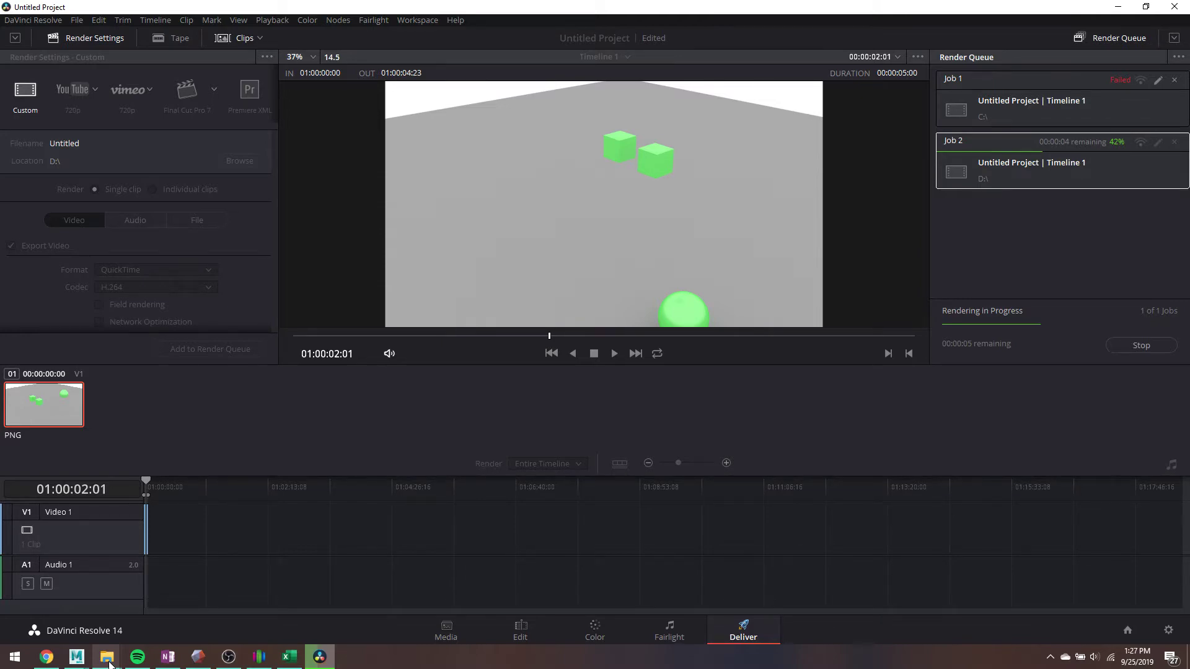
left_click(108, 662)
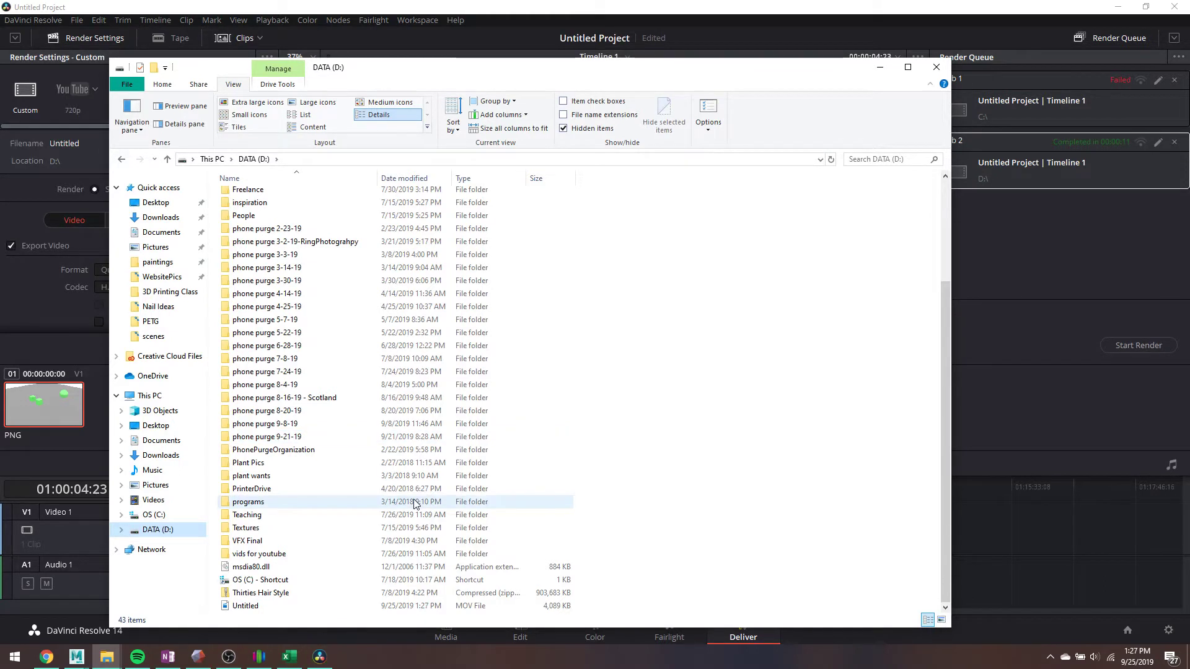
Open the rendered Untitled MOV file from the DATA (D:) drive
left_click(308, 607)
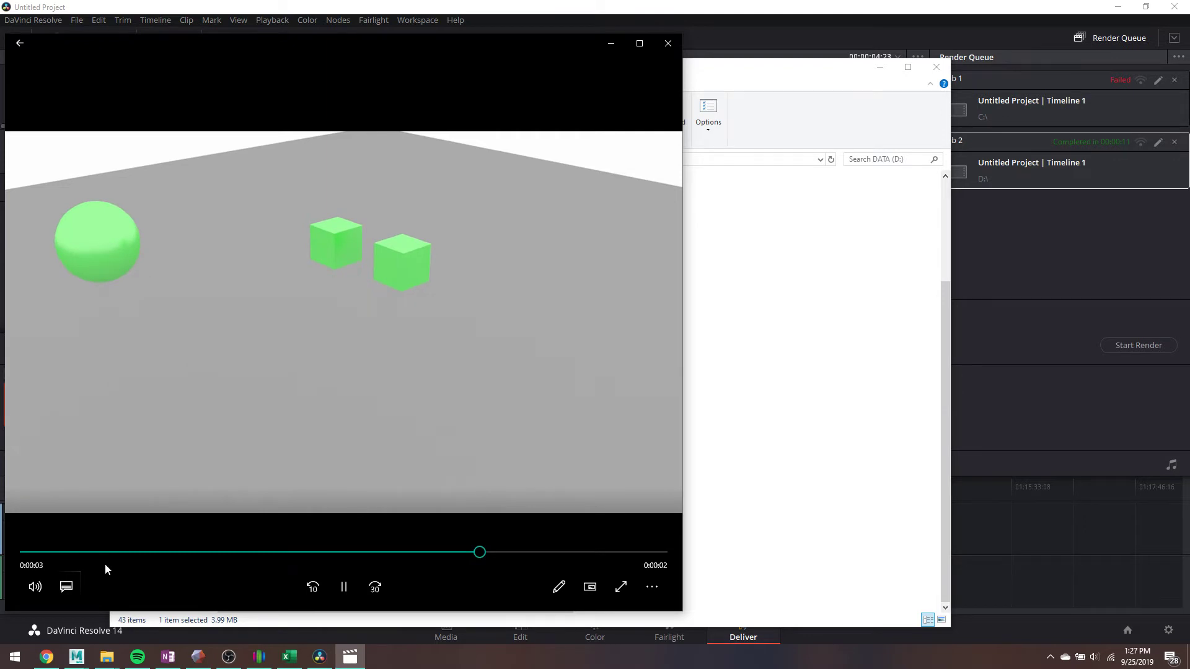
Turn on Repeat in Movies & TV and replay the Untitled clip from the start
left_click(655, 586)
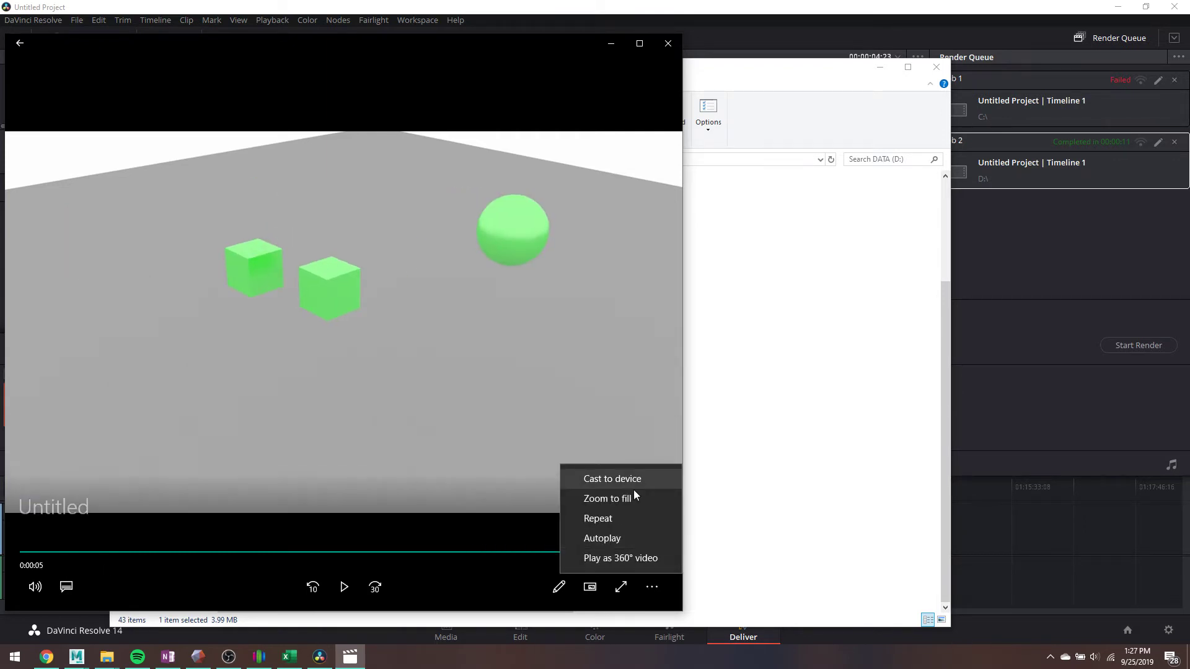
left_click(613, 518)
left_click(344, 587)
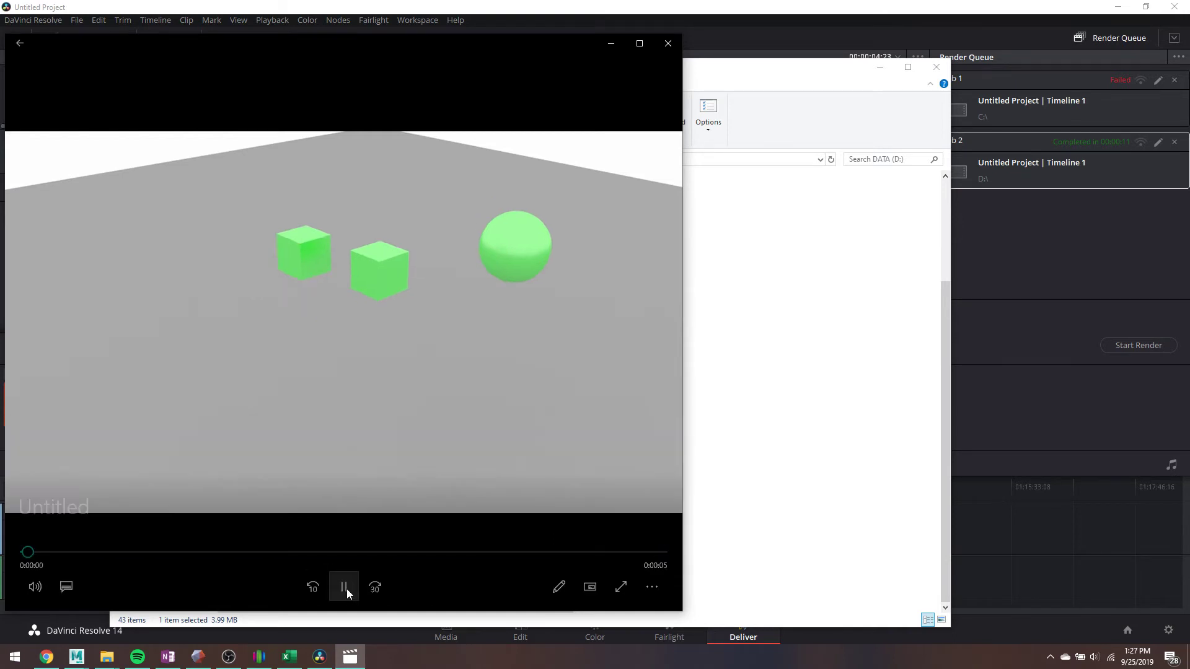